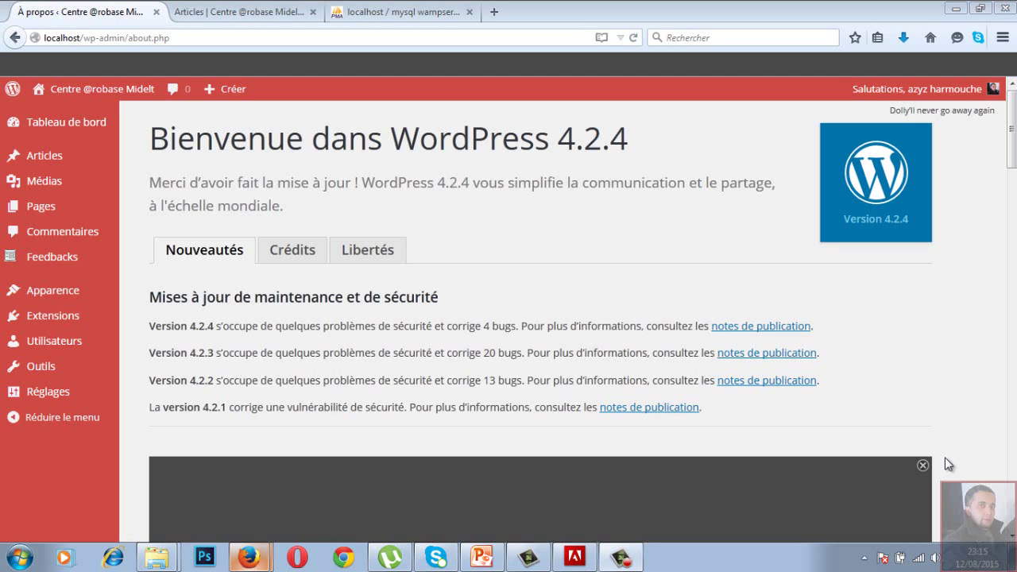
Step: On the Tools page, drag Press This toward the bookmarks bar and reveal its bookmarklet code
click(37, 368)
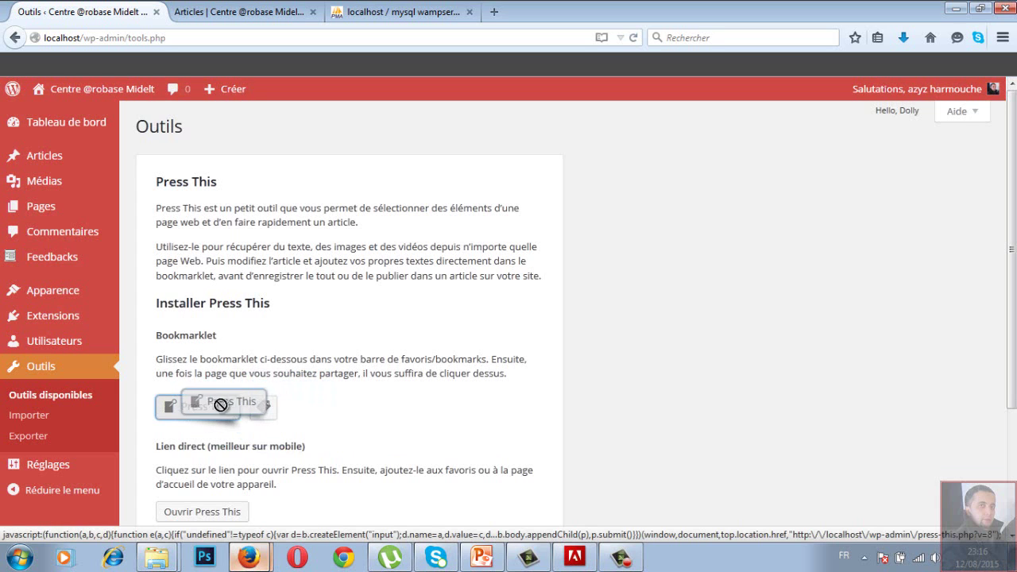
drag(198, 410, 262, 419)
click(263, 410)
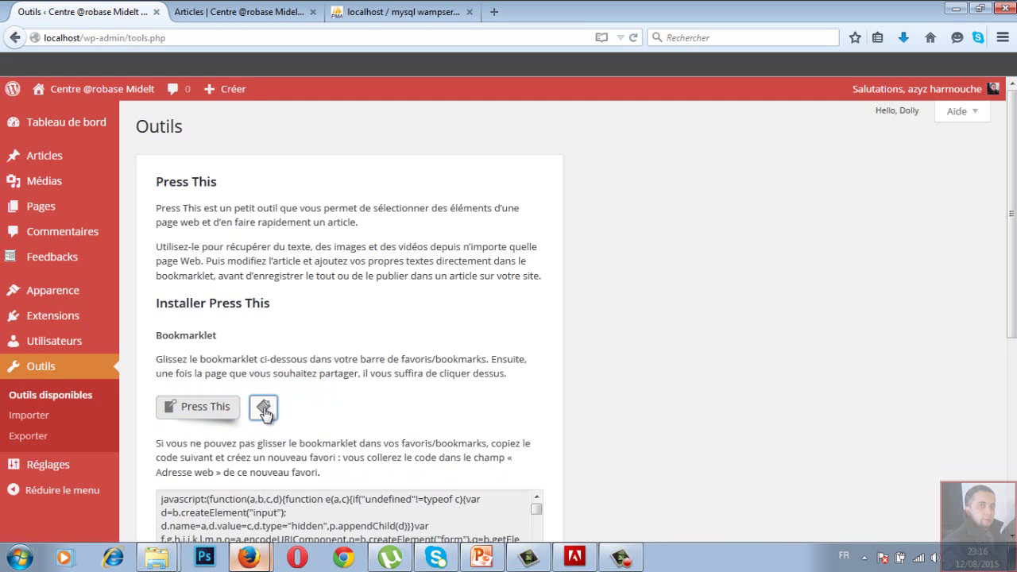
scroll(274, 418, down, 4)
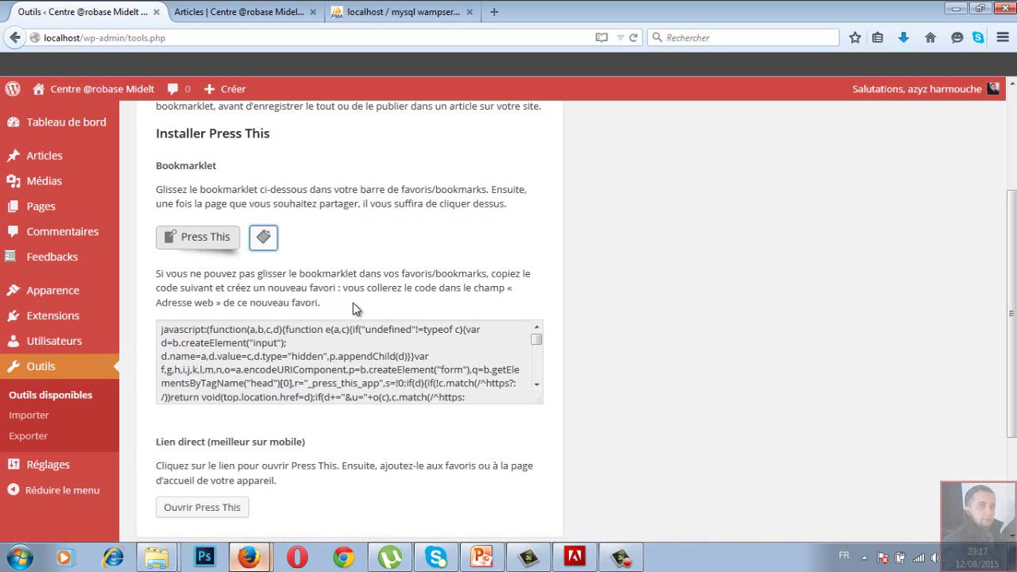
scroll(356, 308, down, 2)
scroll(356, 308, down, 1)
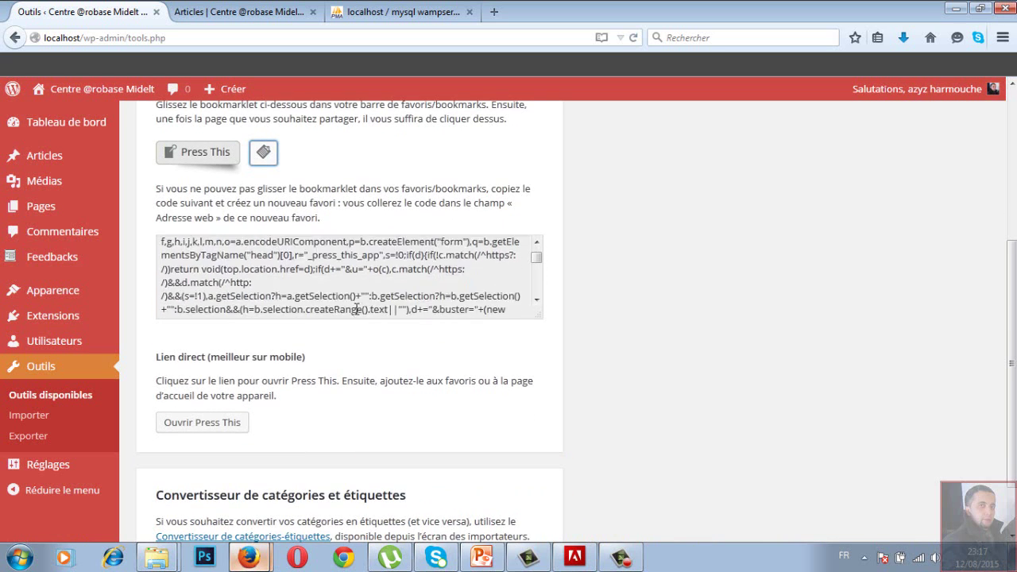
scroll(356, 309, down, 2)
scroll(356, 308, down, 1)
scroll(356, 308, down, 1)
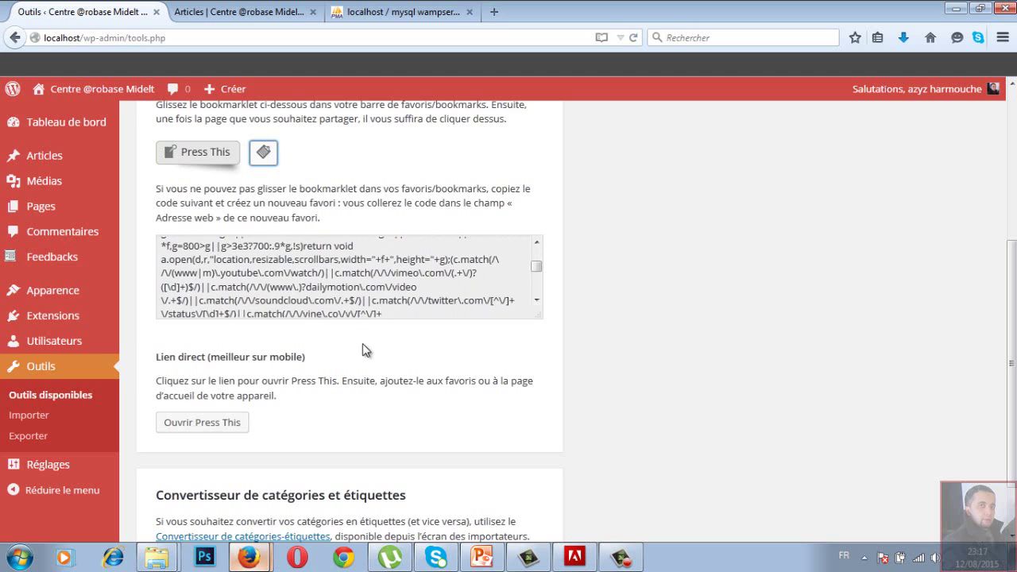
click(353, 346)
scroll(354, 346, down, 2)
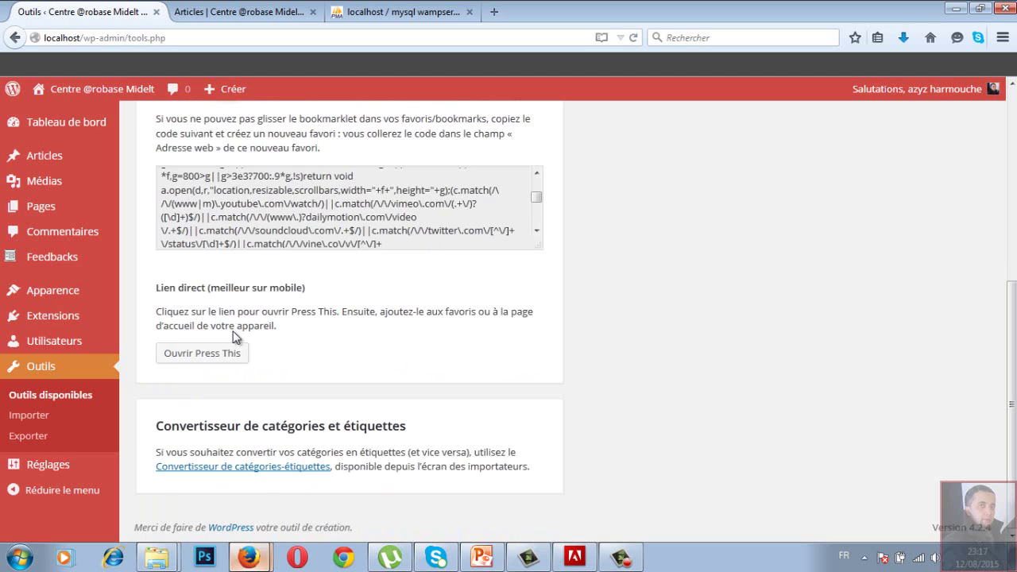
Step: Open Press This, write 'ttext ici' in the article body, then navigate back
click(247, 356)
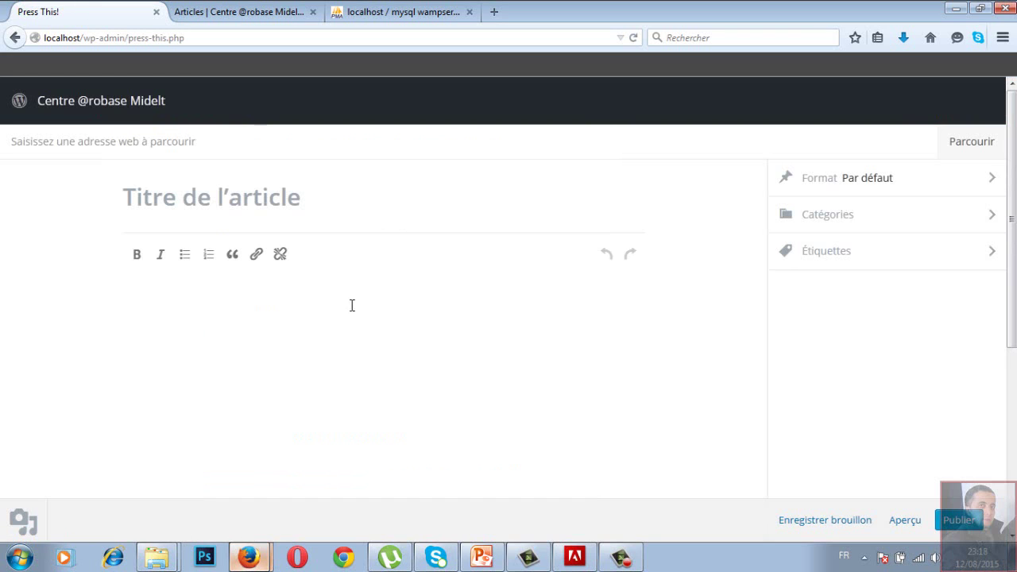
click(271, 313)
text(ttext )
text(ici)
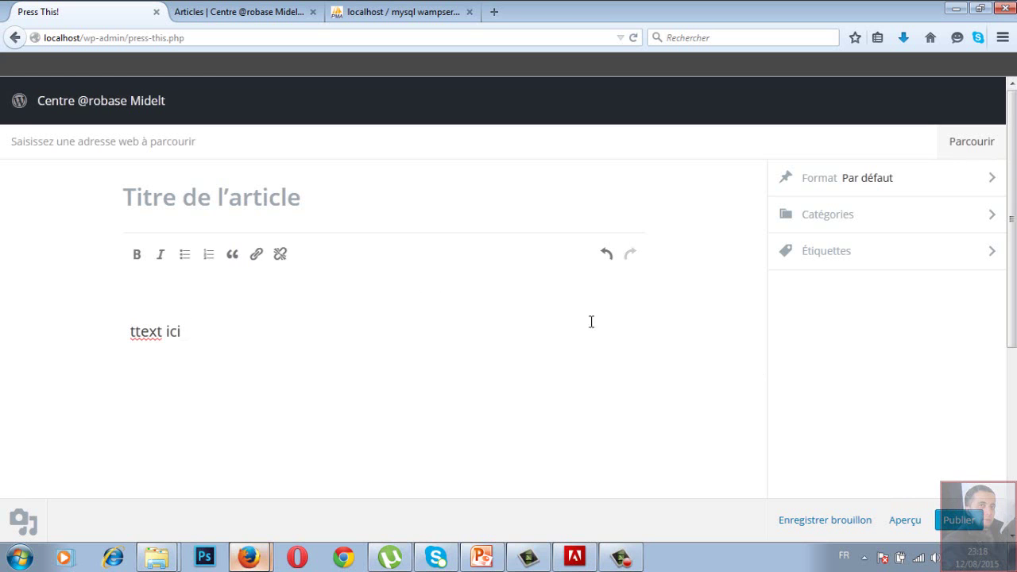
click(16, 37)
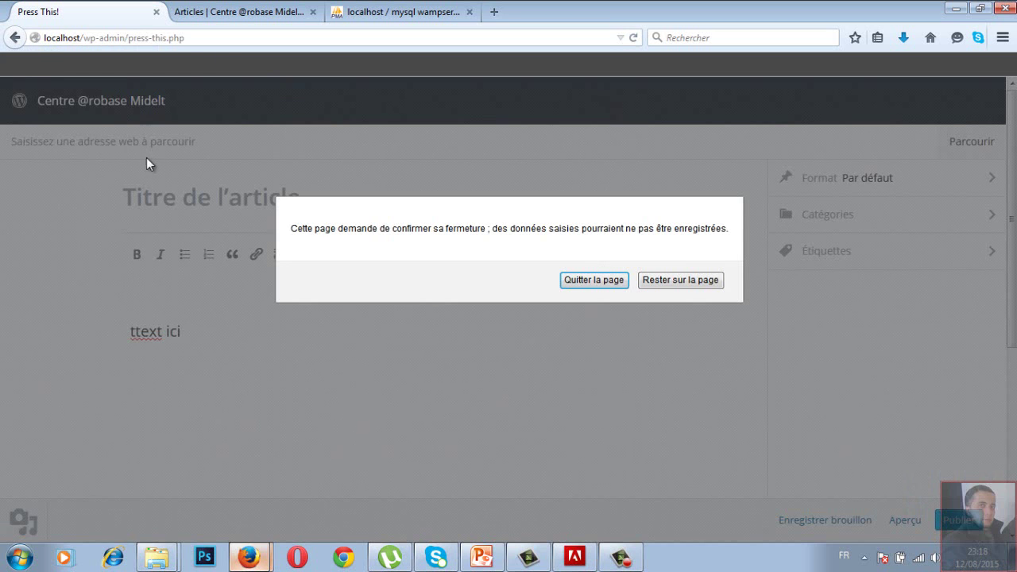
Step: Leave the Press This page without saving and open the category-tag converter link
click(593, 280)
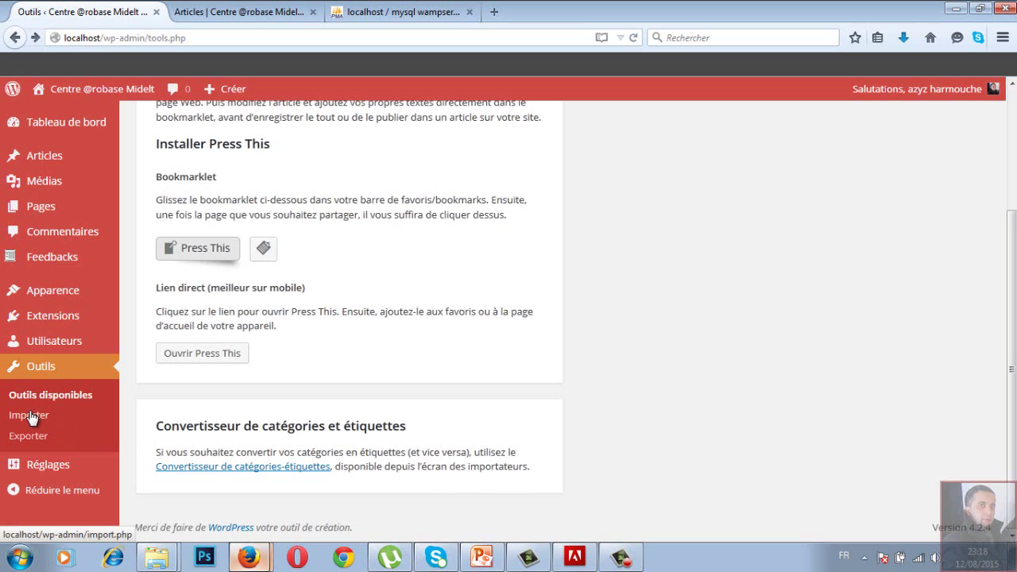
click(286, 474)
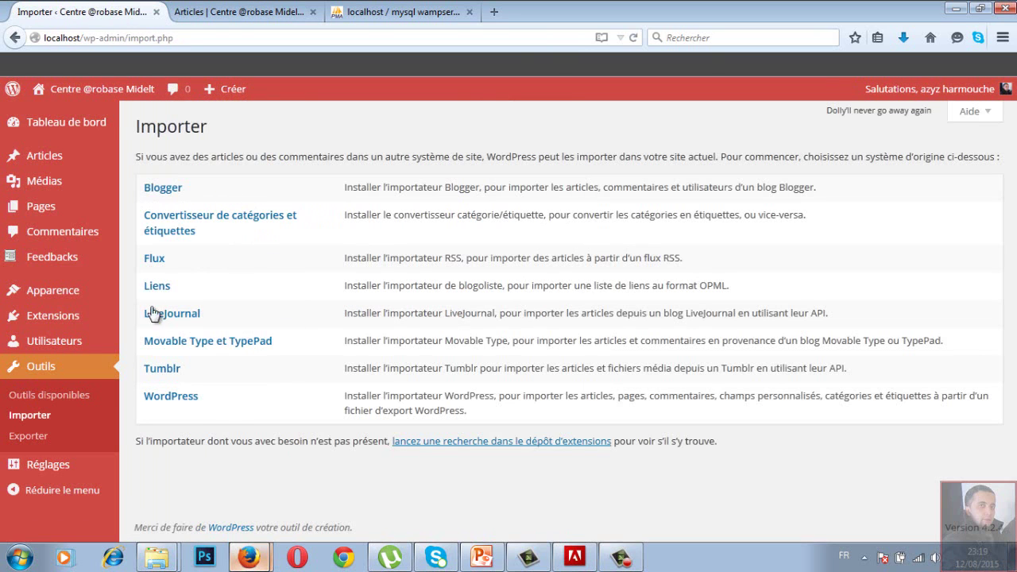
click(144, 189)
click(204, 234)
Step: Search the plugin directory for 'importer' extensions and browse the 88 results
click(503, 443)
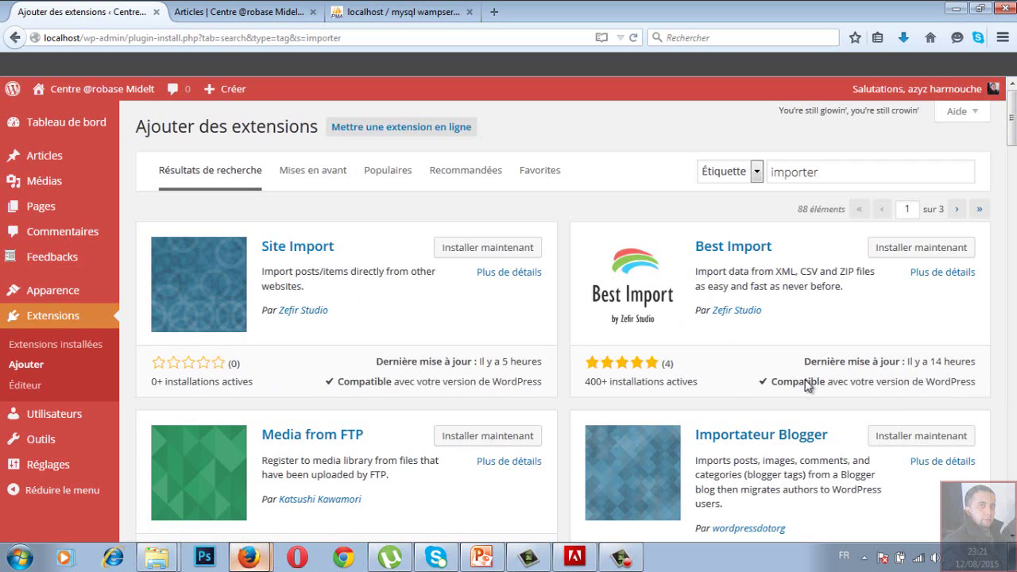
scroll(808, 385, down, 2)
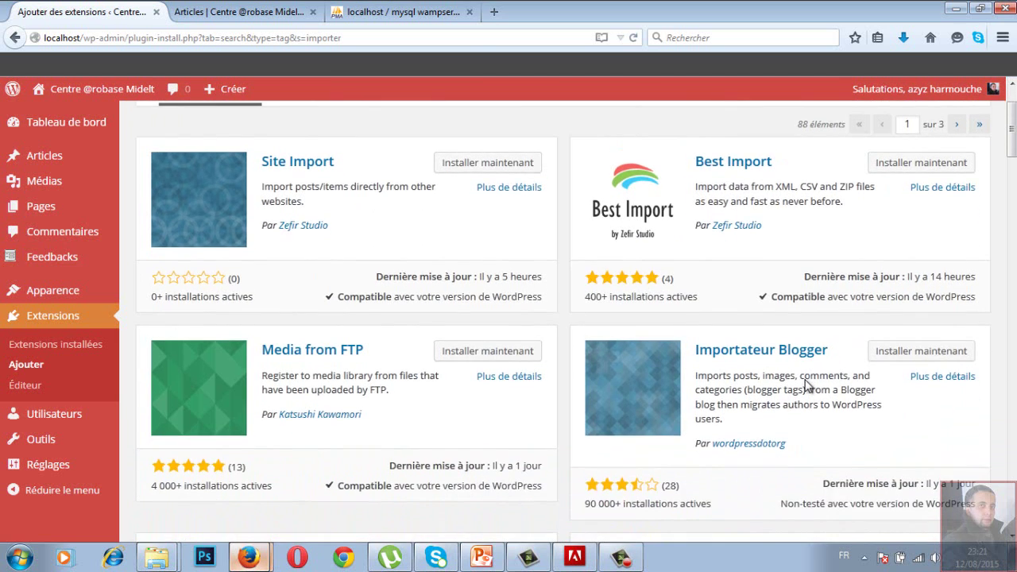
scroll(808, 385, up, 2)
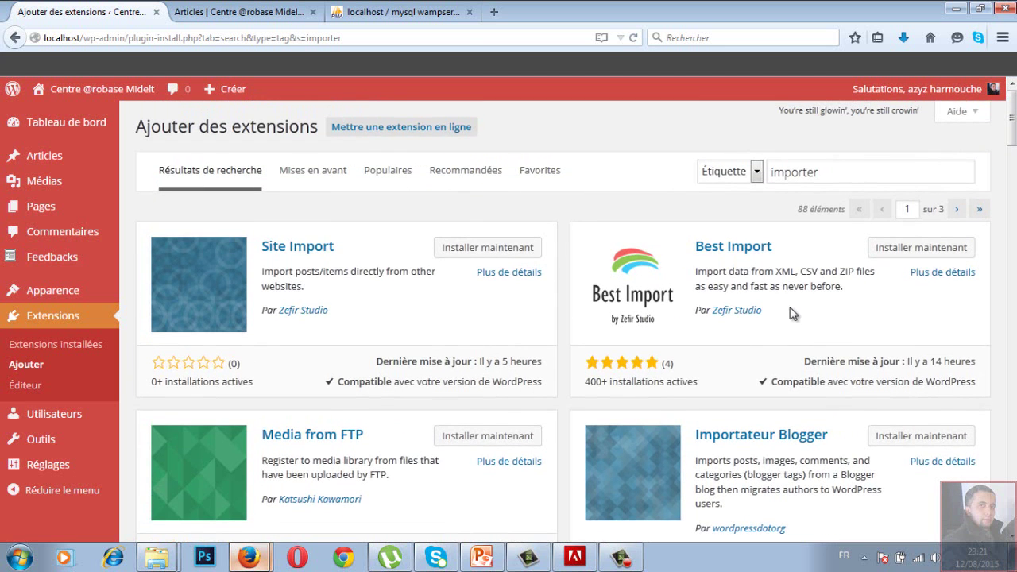
scroll(790, 314, down, 2)
scroll(768, 354, down, 2)
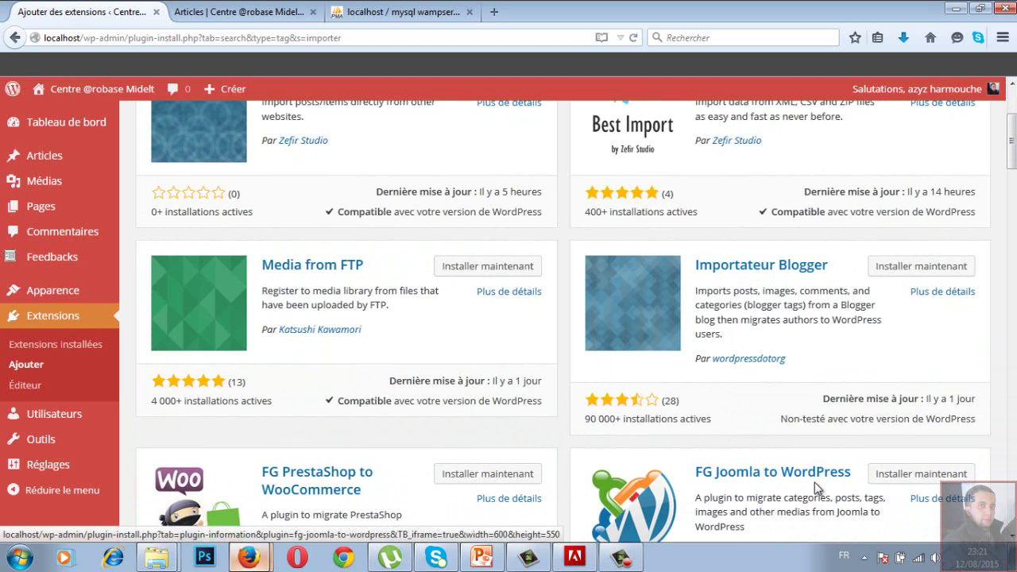
scroll(819, 483, up, 4)
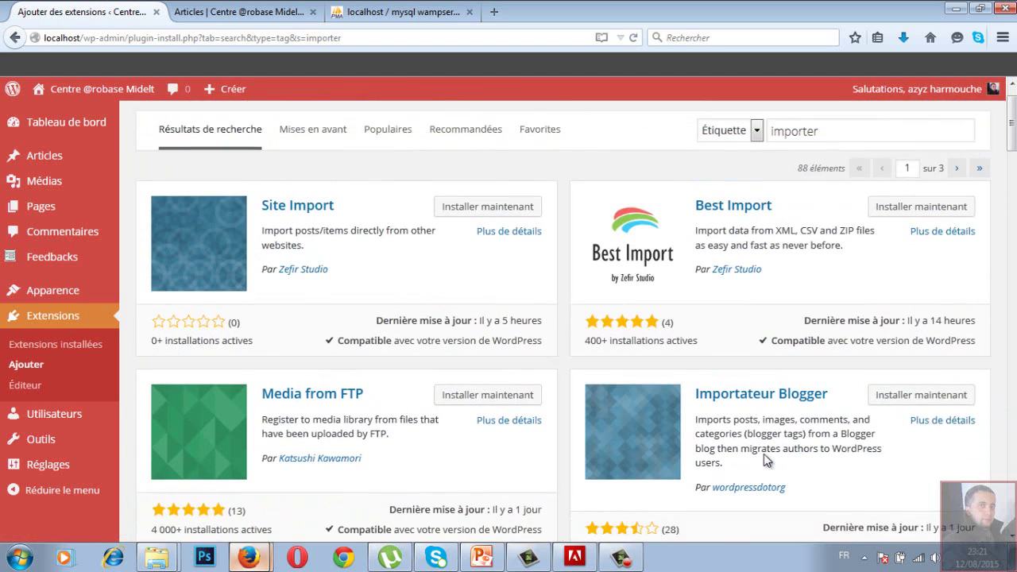
scroll(764, 460, up, 1)
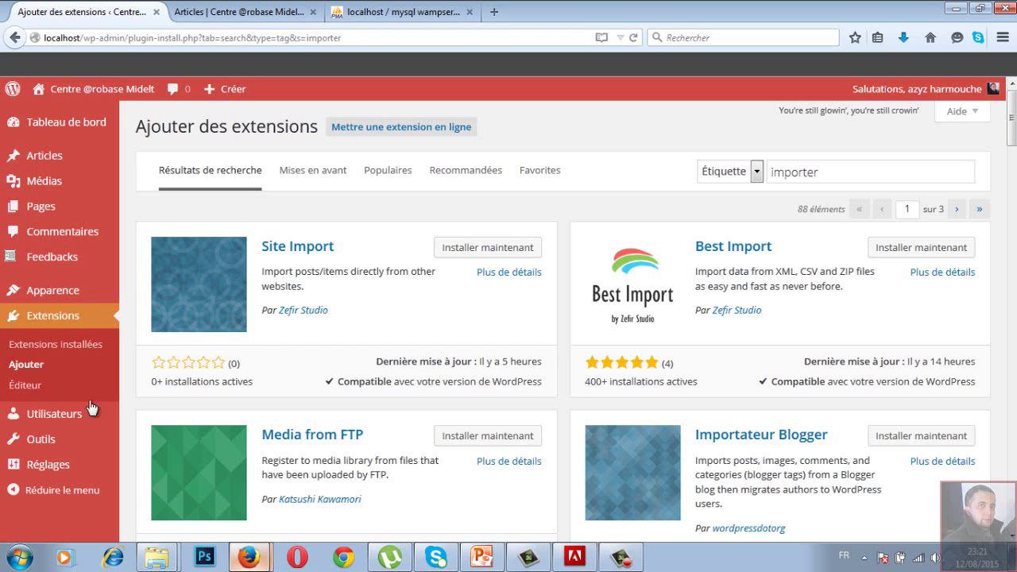
Step: Return to the Importer list, then go to Tools > Exporter
mouse_move(41, 439)
click(149, 462)
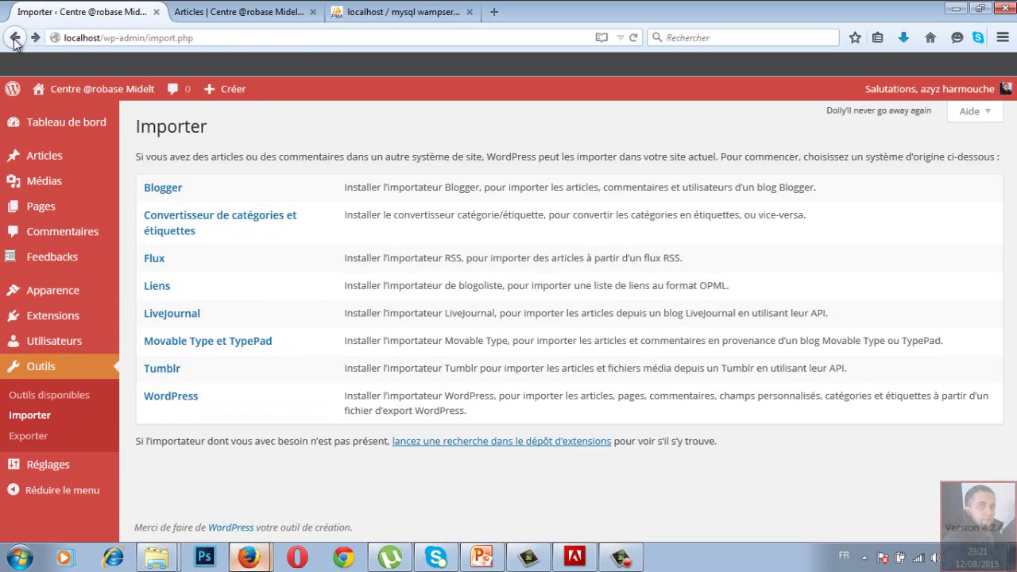
click(85, 416)
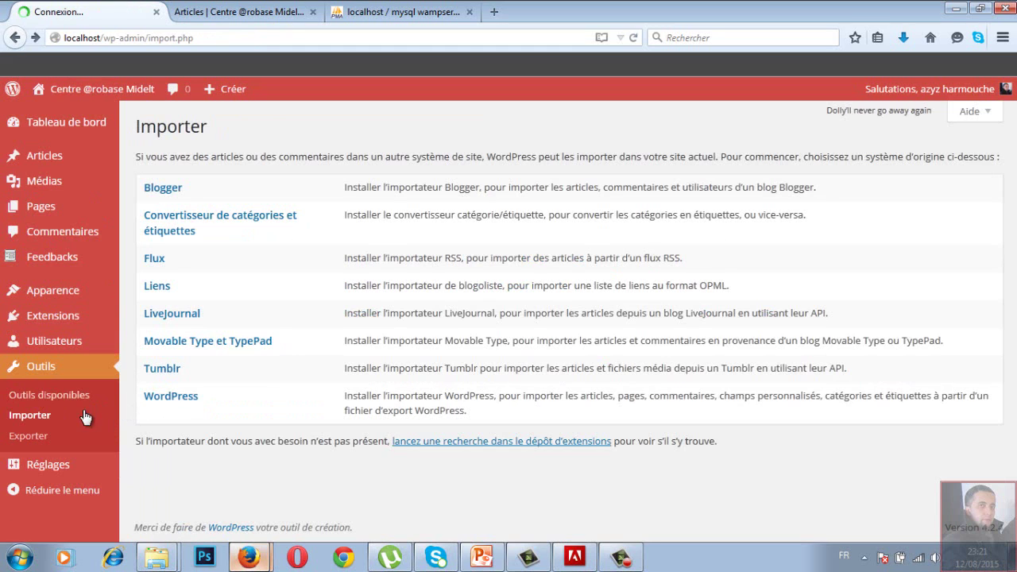
click(37, 436)
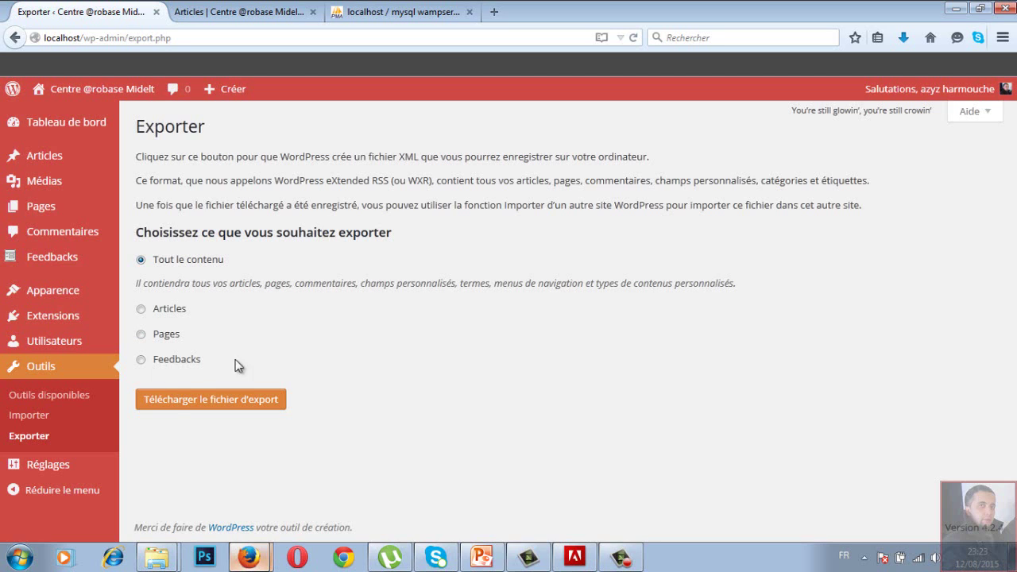
Step: Download the export file with 'Tout le contenu' selected
click(197, 405)
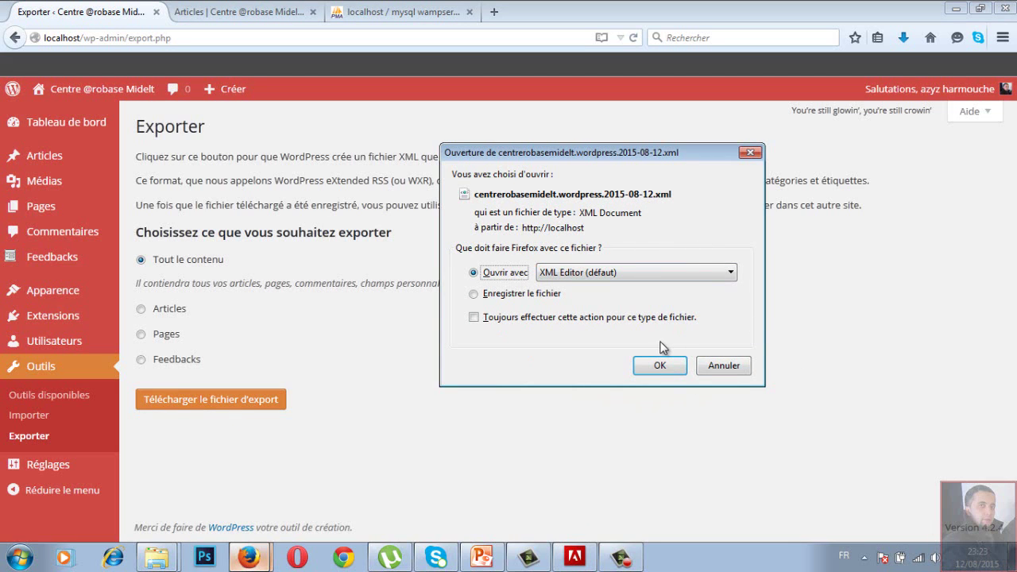
Step: Save the XML export to disk and open it from Firefox's downloads list
click(547, 294)
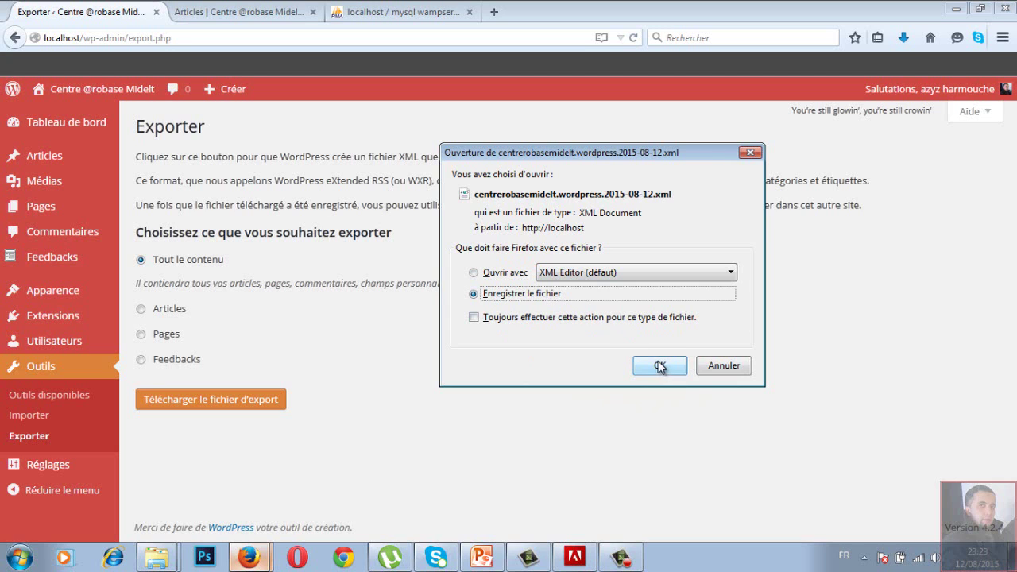
click(659, 366)
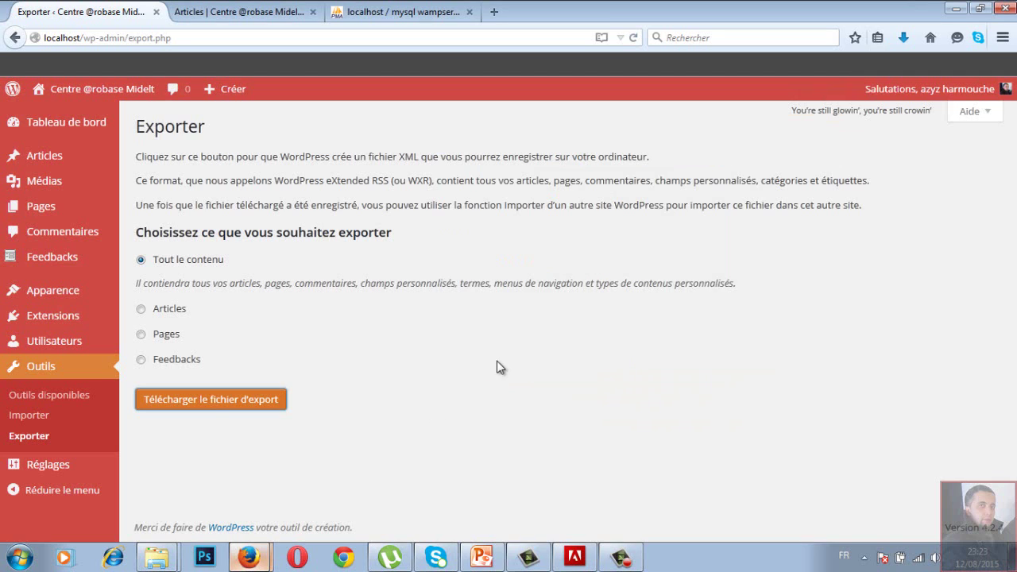
click(901, 38)
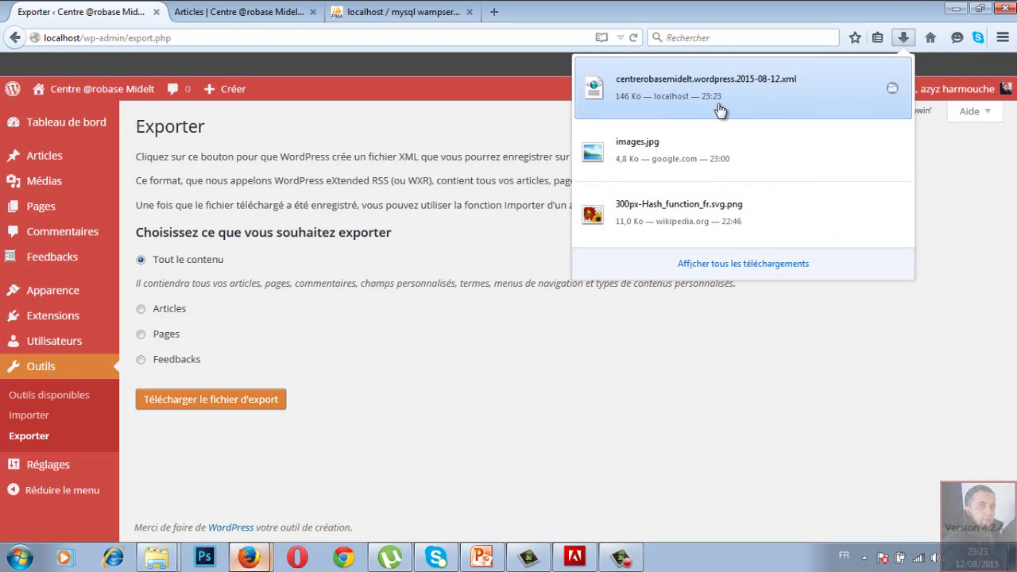
click(894, 93)
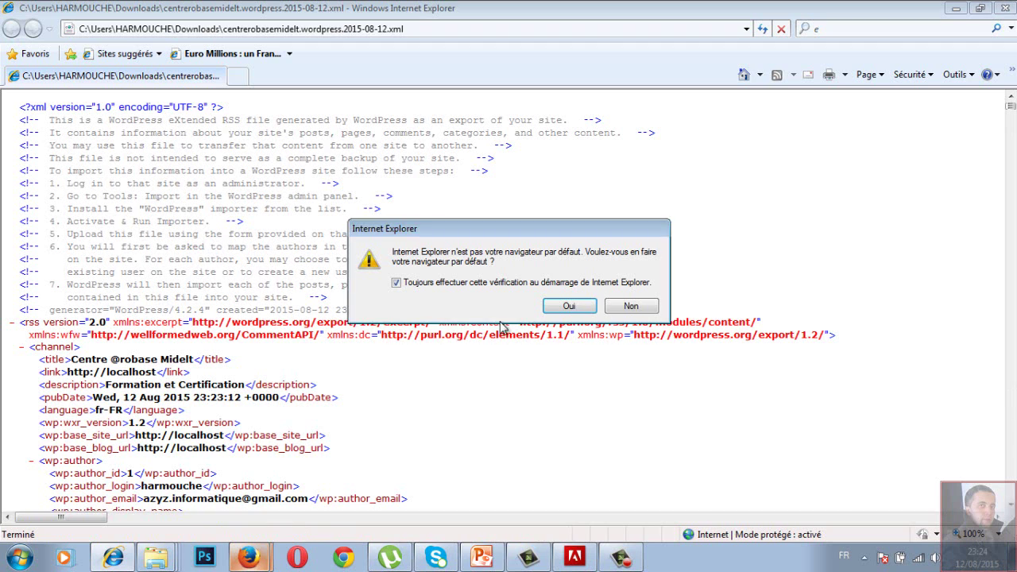
Step: Decline the default-browser offer and scroll through the XML's authors, categories, tags and posts
click(632, 308)
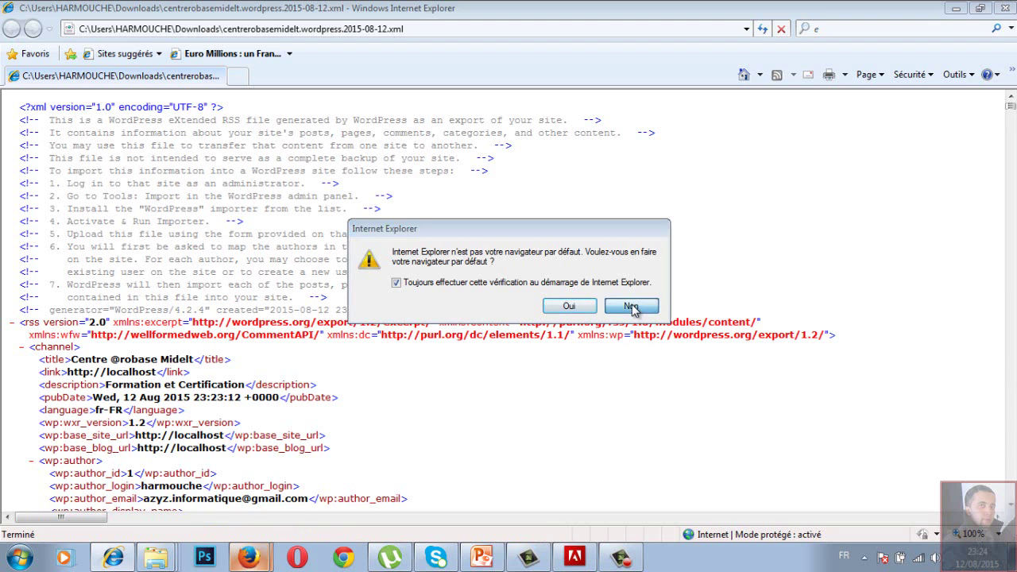
scroll(271, 318, down, 3)
scroll(268, 317, down, 1)
scroll(269, 318, down, 3)
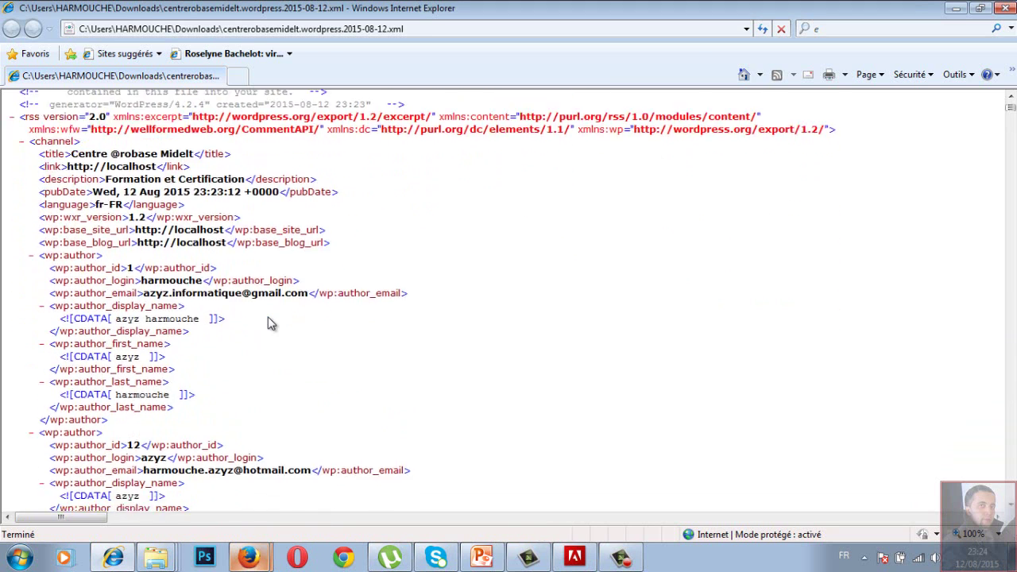
scroll(269, 318, down, 1)
scroll(268, 321, down, 4)
scroll(269, 322, down, 2)
scroll(268, 322, up, 2)
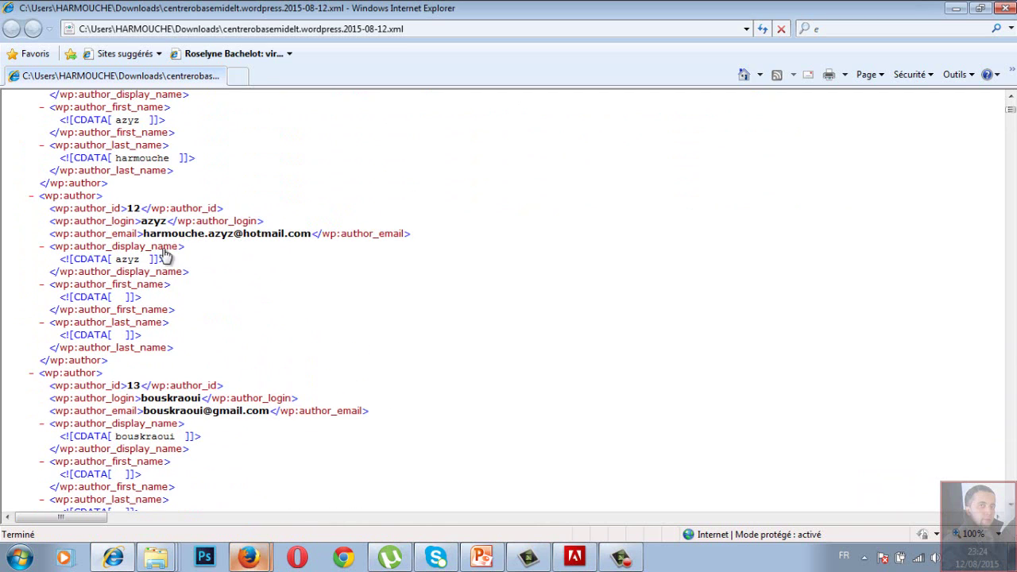
scroll(146, 318, down, 1)
scroll(148, 322, down, 1)
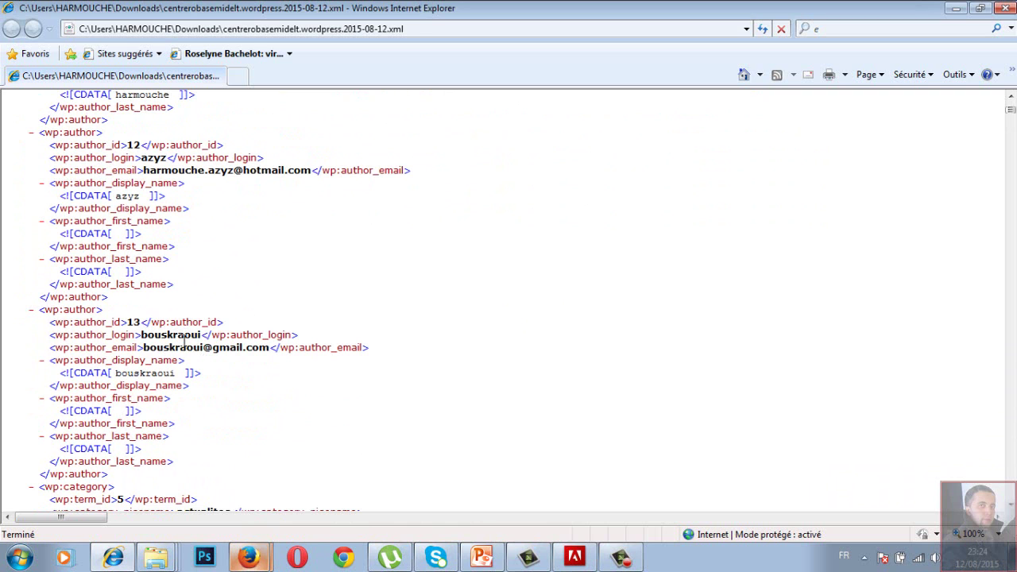
scroll(185, 341, down, 3)
scroll(182, 344, down, 1)
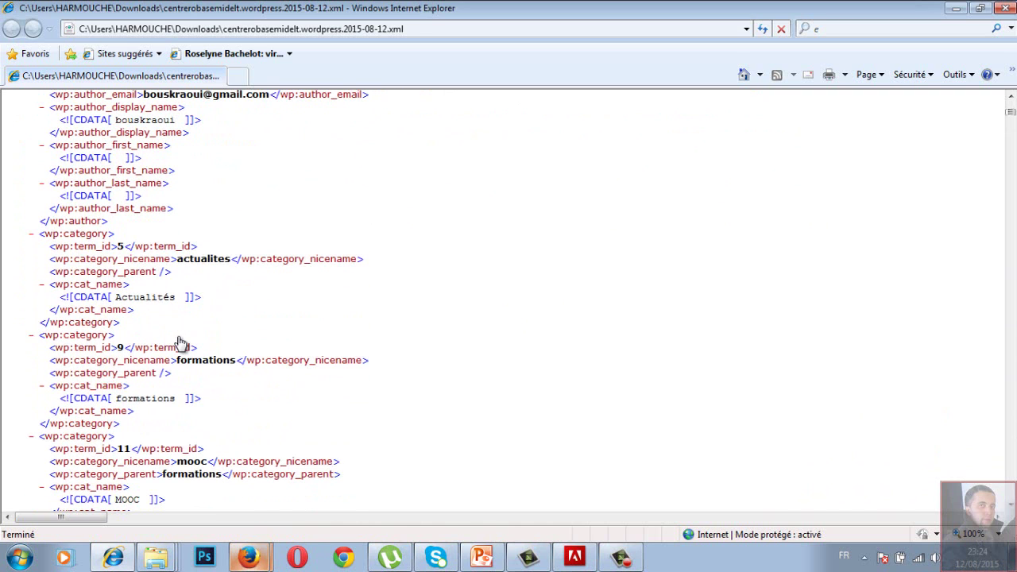
scroll(178, 314, down, 3)
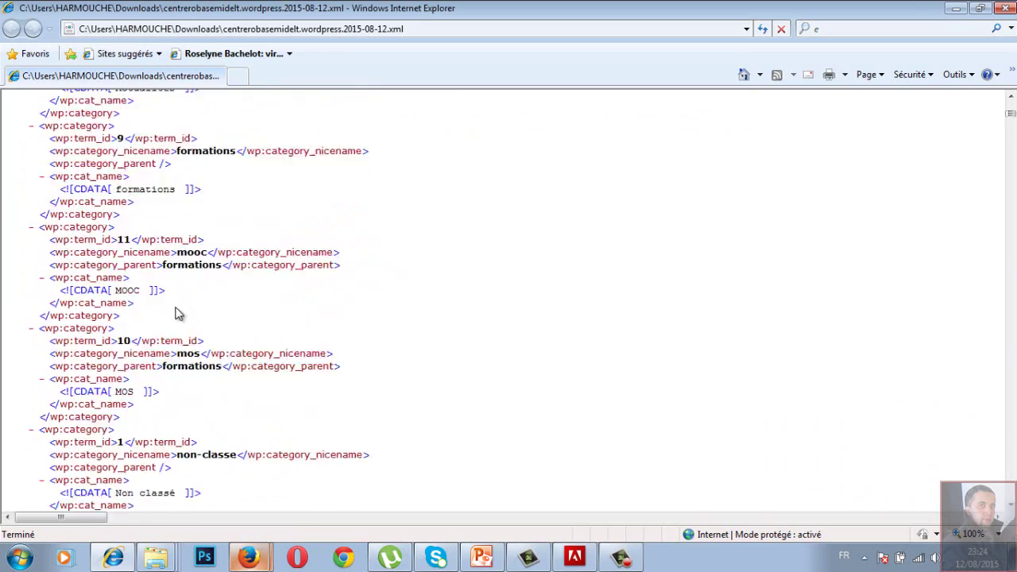
scroll(178, 314, down, 3)
scroll(178, 314, down, 3)
scroll(178, 314, down, 3)
scroll(180, 316, up, 2)
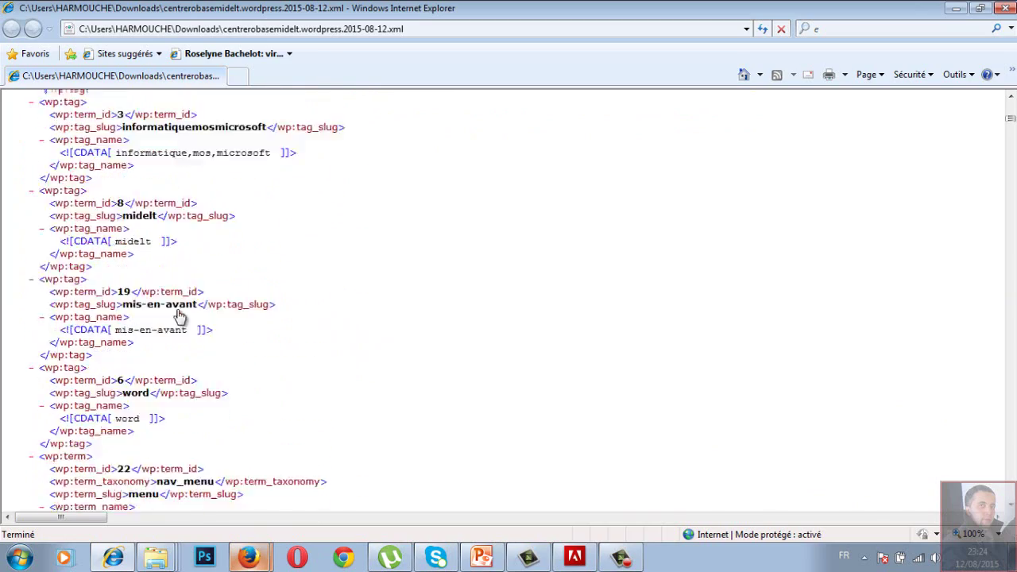
scroll(180, 316, up, 1)
scroll(180, 316, down, 3)
scroll(180, 315, down, 1)
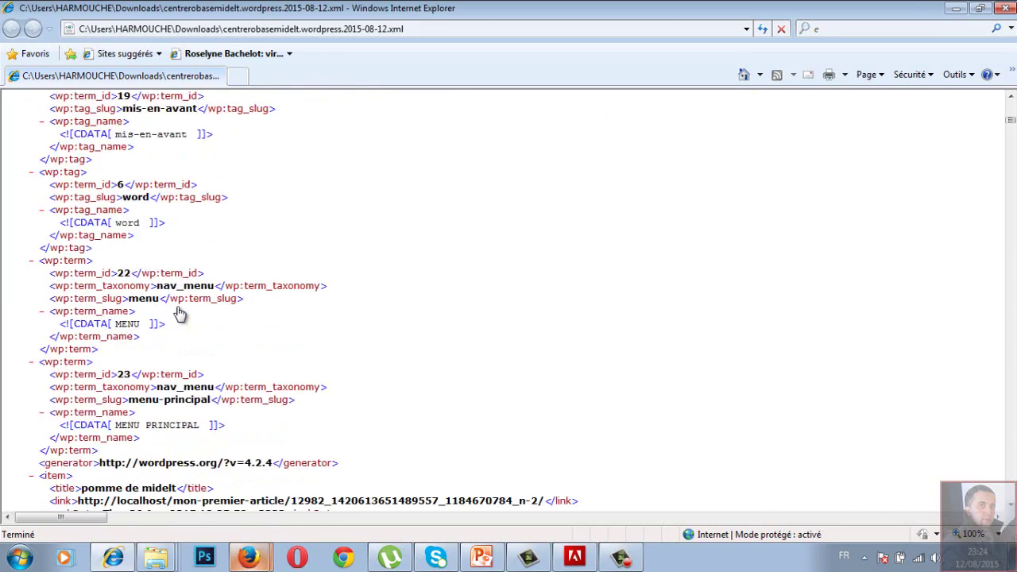
scroll(180, 315, down, 3)
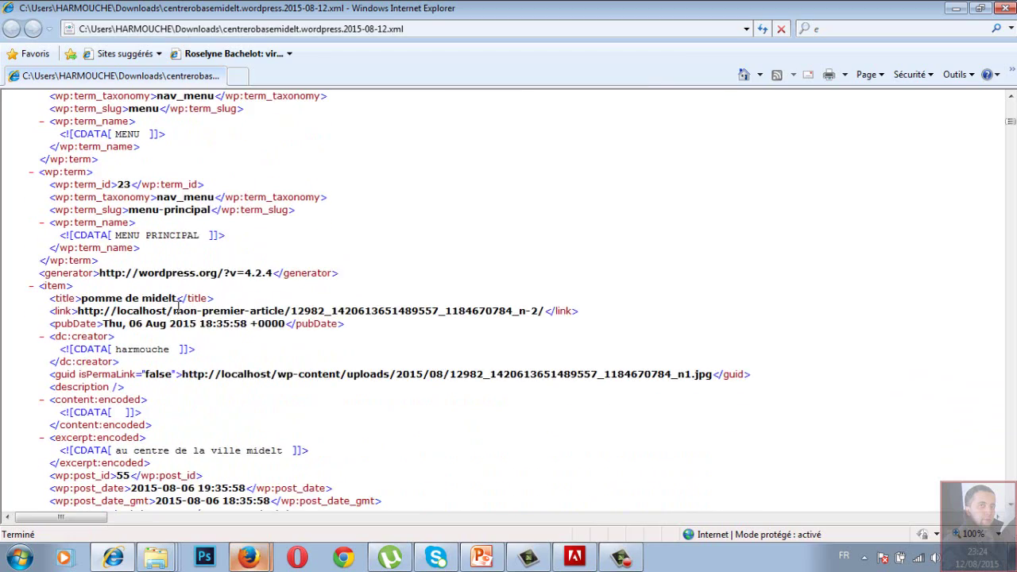
scroll(178, 304, down, 3)
scroll(178, 305, down, 3)
Step: Close the XML and Downloads windows, open the WordPress 4.2.4 welcome page, and collapse then re-expand the admin menu
click(1003, 8)
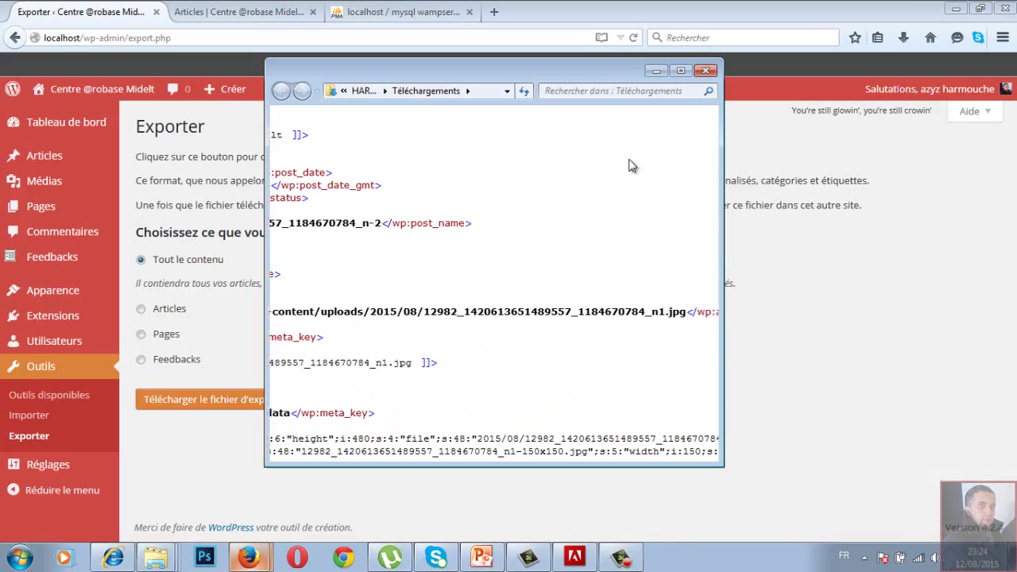
click(705, 70)
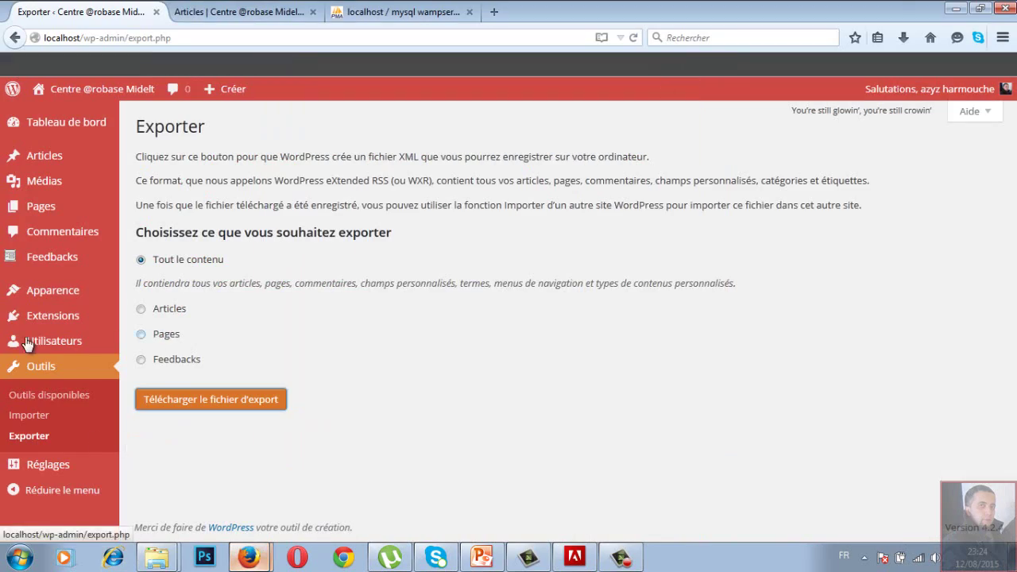
mouse_move(44, 155)
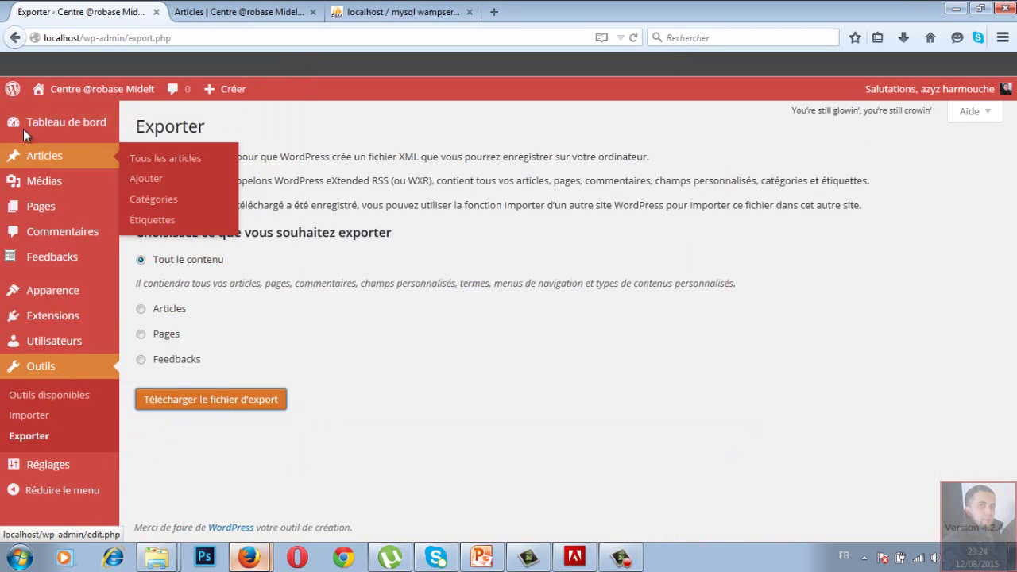
click(12, 89)
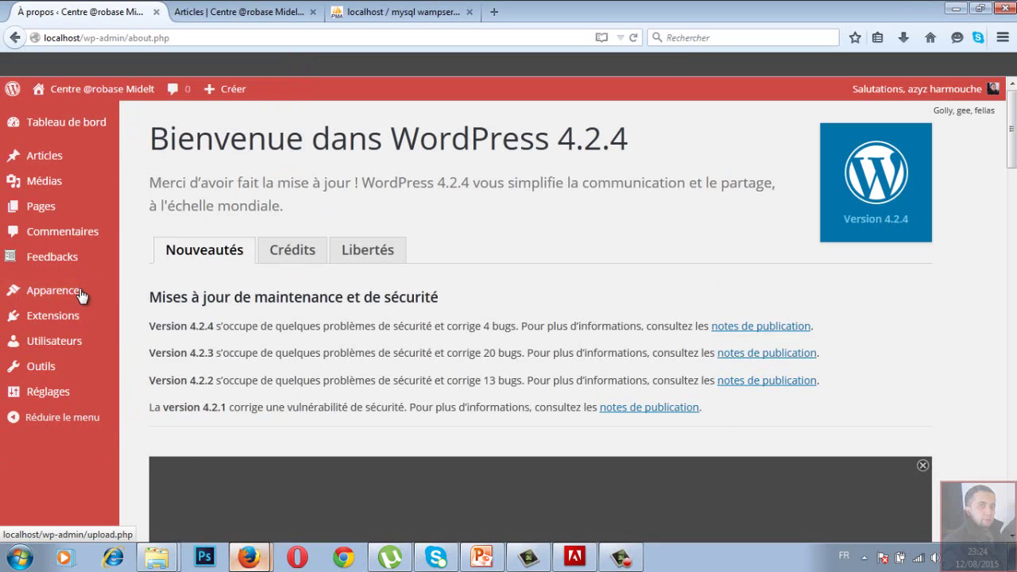
mouse_move(52, 291)
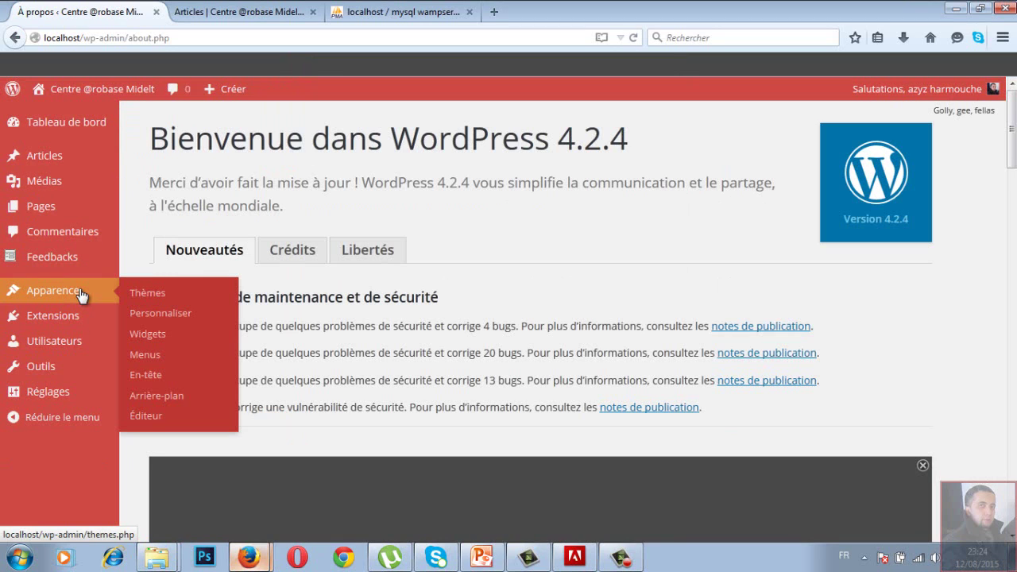
click(62, 425)
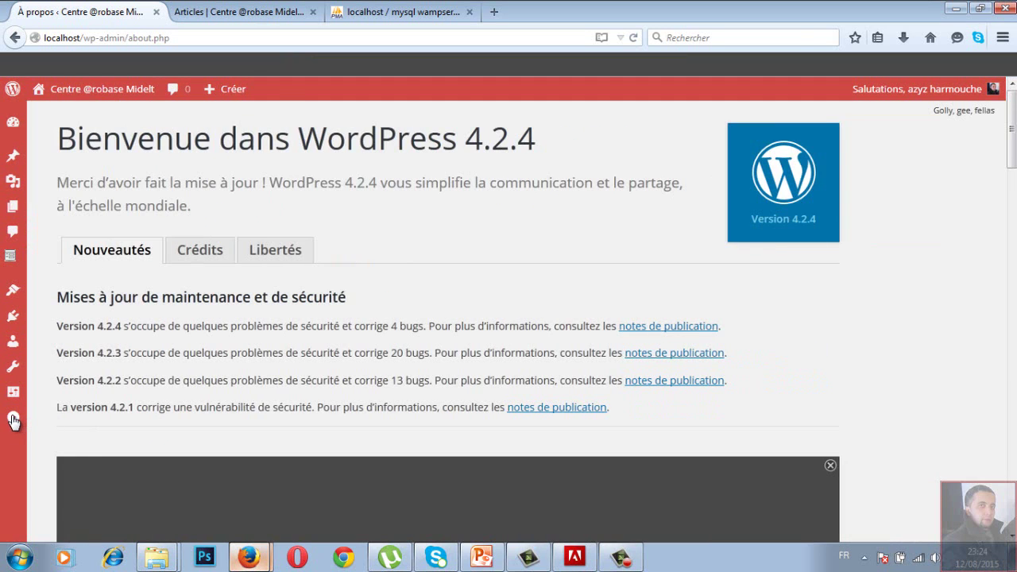
click(13, 421)
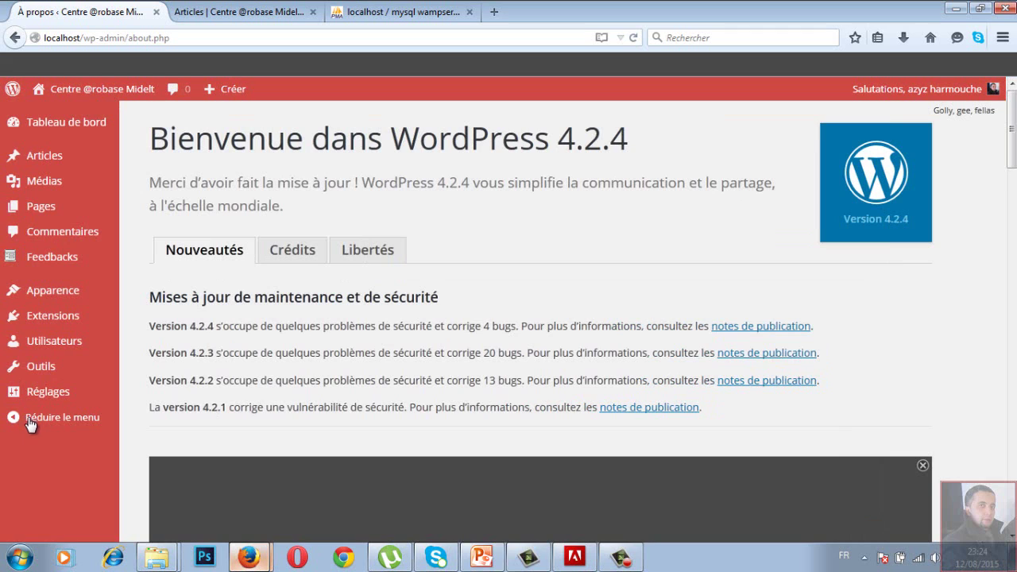